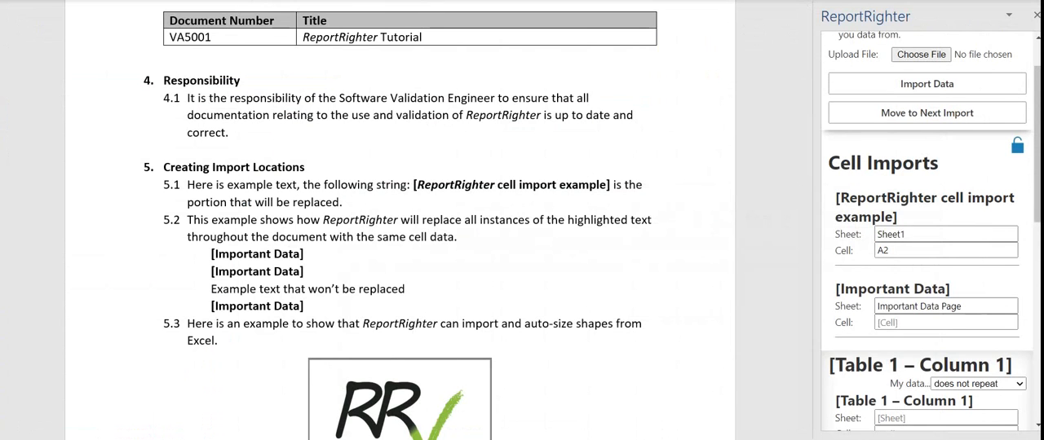
# - Set the import cell for [Important Data] to L7
pyautogui.click(945, 322)
pyautogui.write('L7')
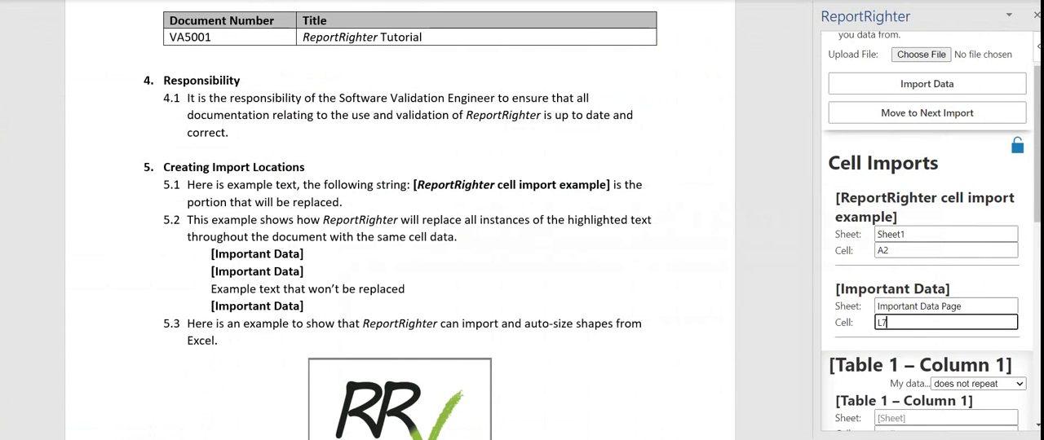
pyautogui.press('BackSpace')
pyautogui.press('BackSpace')
pyautogui.write('I7')
pyautogui.press('BackSpace')
pyautogui.press('BackSpace')
pyautogui.write('L7')
# - Switch to the Excel workbook and locate Table 1's Name header cell O2 on Sheet1
pyautogui.scroll(-3, 930, 232)
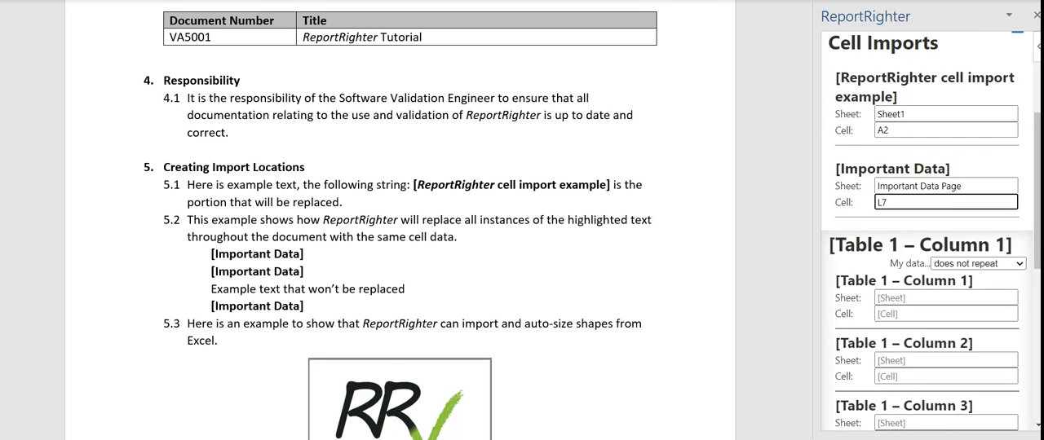
pyautogui.scroll(-3, 931, 232)
pyautogui.scroll(-3, 399, 220)
pyautogui.scroll(-3, 399, 220)
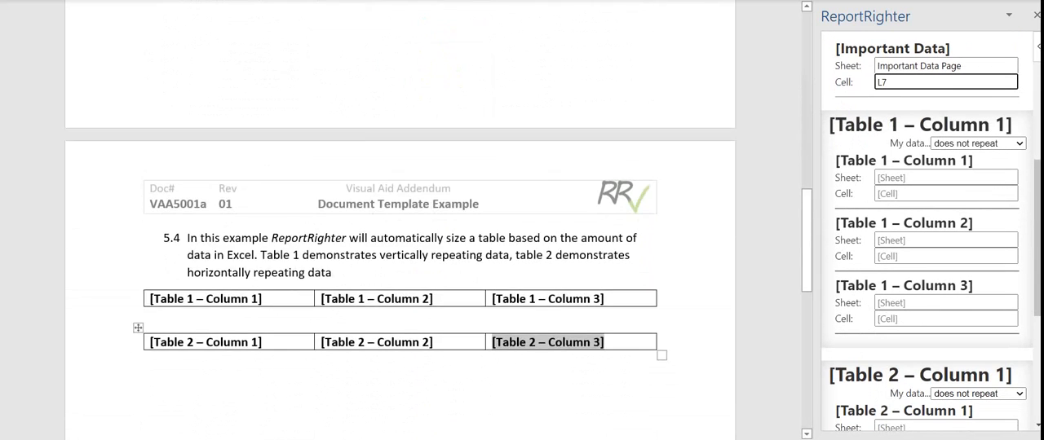
pyautogui.press('Tab')
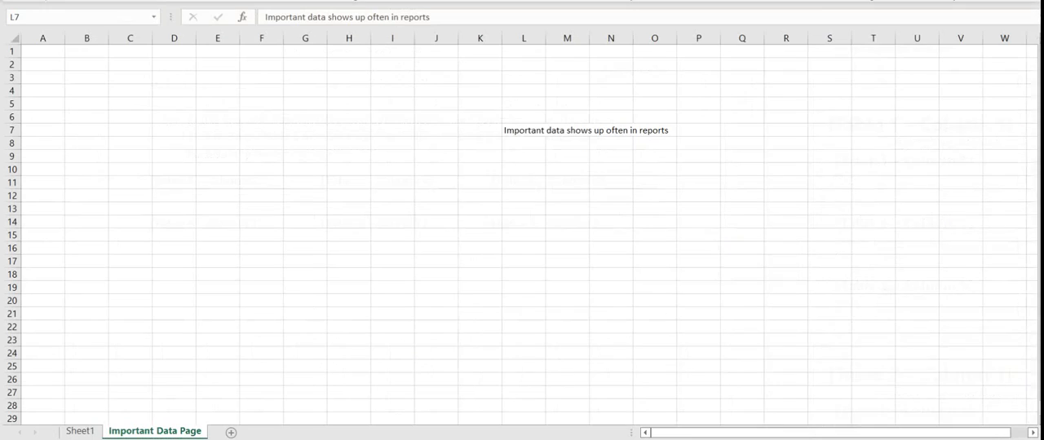
pyautogui.click(77, 431)
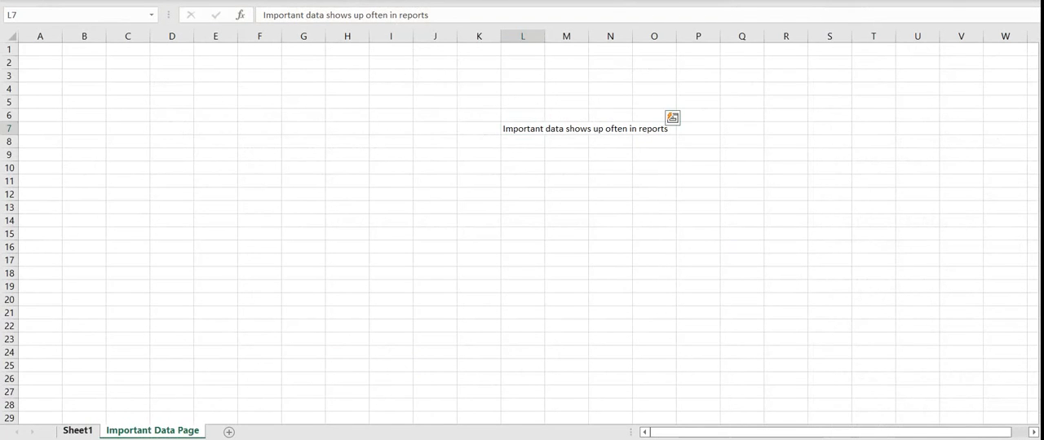
pyautogui.click(452, 63)
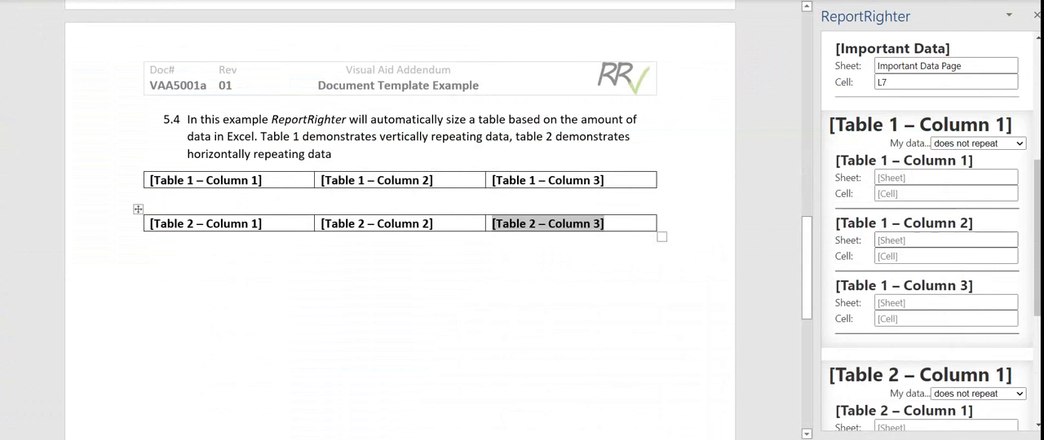
# - Back in the Word document, set the import source of [Table 1 – Column 1] to sheet Sheet1, cell O2
pyautogui.click(877, 193)
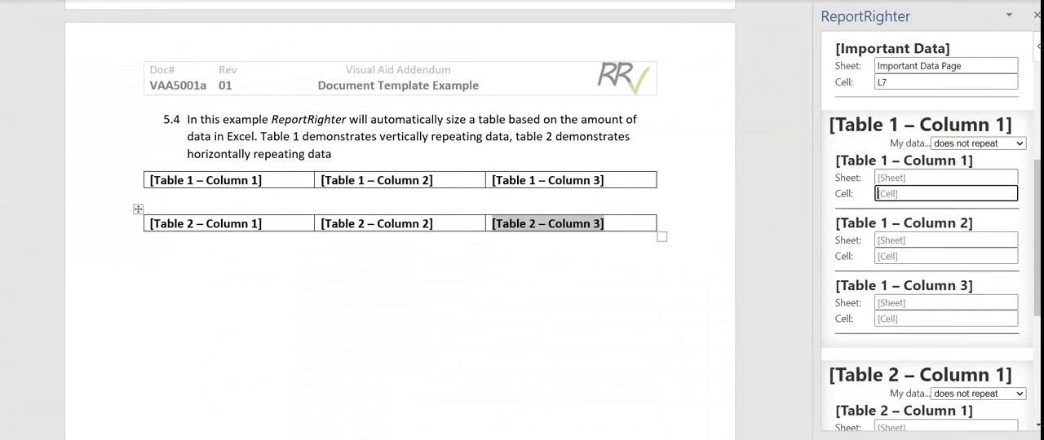
pyautogui.click(945, 178)
pyautogui.write('O')
pyautogui.write('Sheet1')
pyautogui.hotkey('ctrl', 'a')
pyautogui.hotkey('ctrl', 'c')
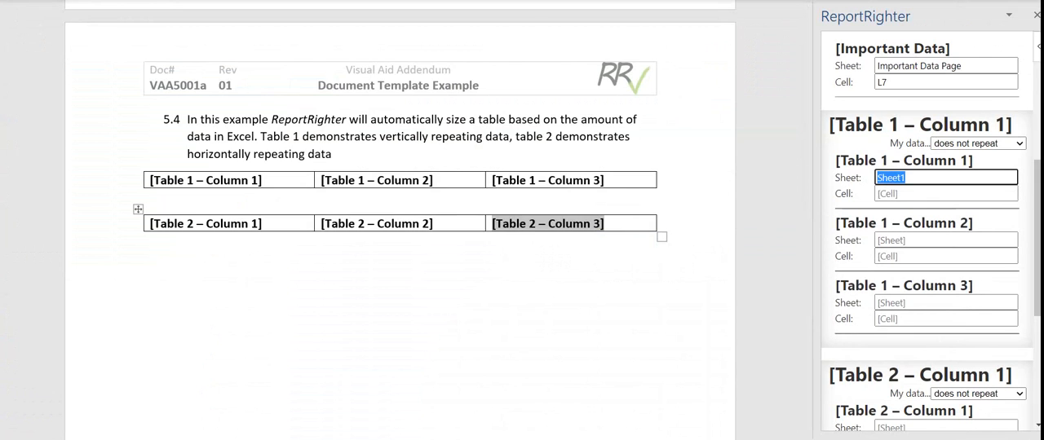
pyautogui.press('Tab')
pyautogui.write('O2')
pyautogui.press('Tab')
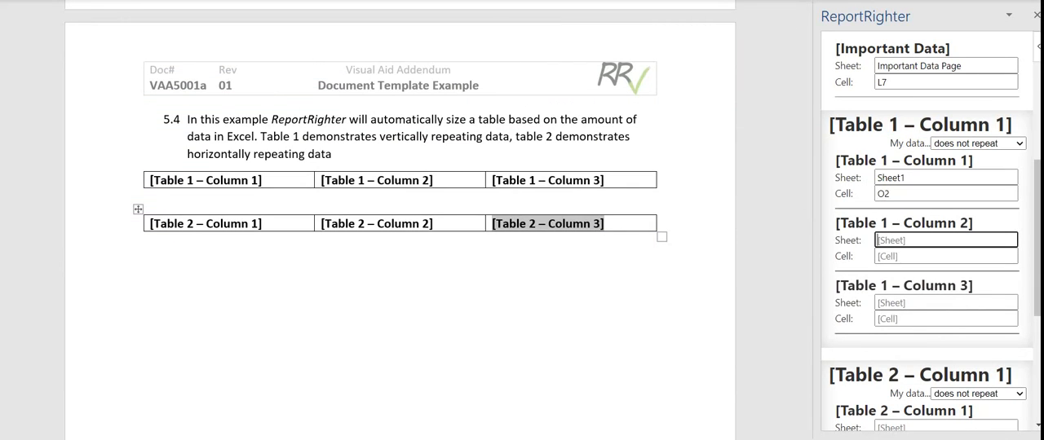
# - Set the import source of [Table 1 – Column 2] to sheet Sheet1, cell P2
pyautogui.hotkey('ctrl', 'v')
pyautogui.press('Tab')
pyautogui.write('P2')
# - Set the import source of [Table 1 – Column 3] to Sheet1, cell Q2, and make Table 1's data repeat vertically
pyautogui.click(946, 319)
pyautogui.hotkey('shift', 'Tab')
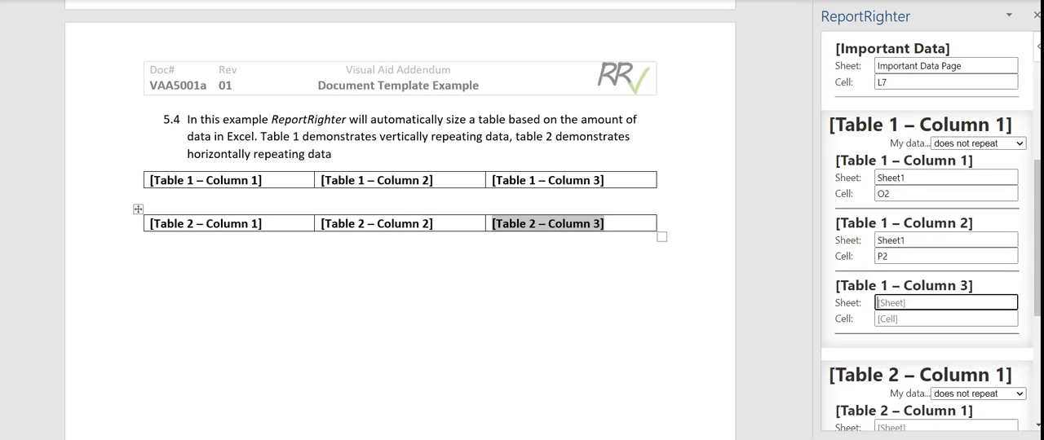
pyautogui.hotkey('ctrl', 'v')
pyautogui.press('Tab')
pyautogui.write('Q2')
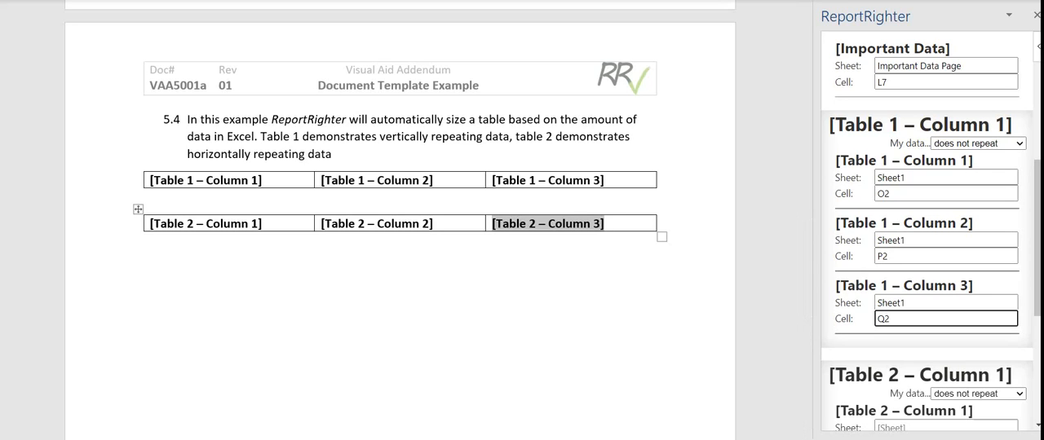
pyautogui.click(977, 143)
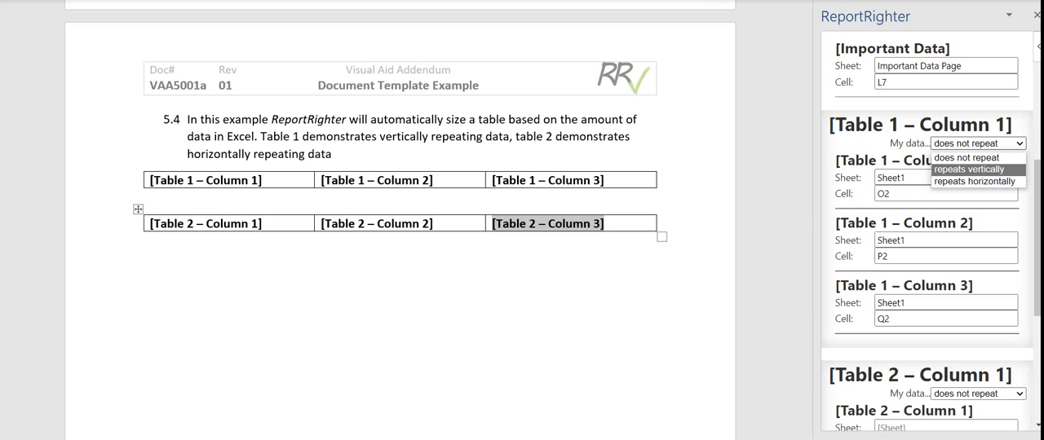
pyautogui.click(968, 169)
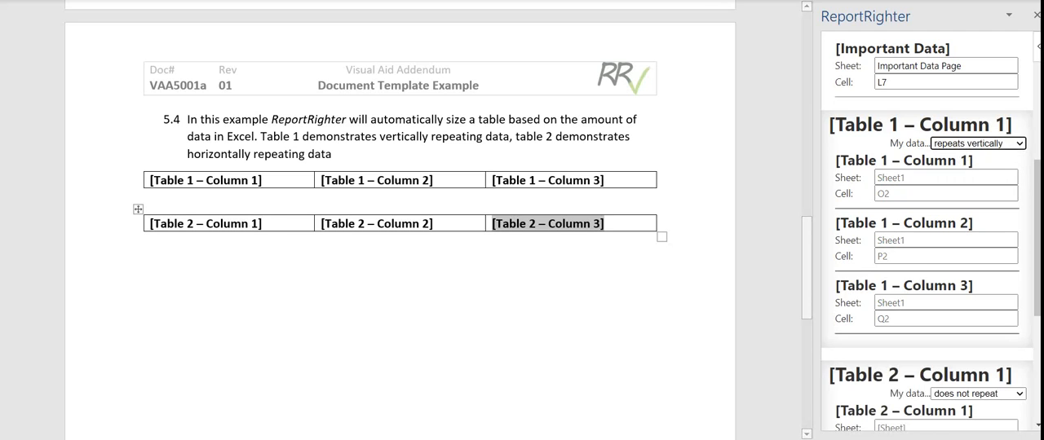
# - Set the import sheet of all three Table 2 columns to Sheet1
pyautogui.scroll(-2, 946, 244)
pyautogui.click(946, 248)
pyautogui.hotkey('ctrl', 'v')
pyautogui.click(946, 311)
pyautogui.hotkey('ctrl', 'v')
pyautogui.click(945, 373)
pyautogui.hotkey('ctrl', 'v')
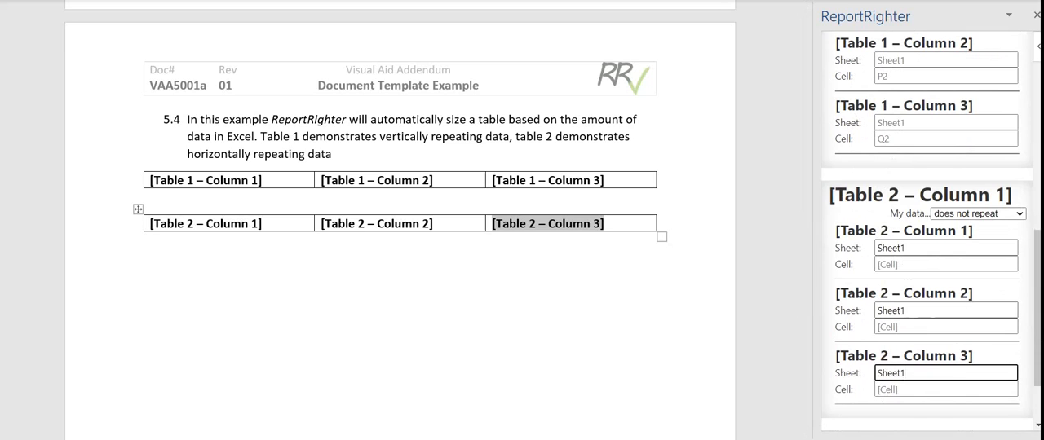
# - Set the import cells of Table 2's columns 1, 2 and 3 to S2, S3 and S4
pyautogui.click(945, 265)
pyautogui.write('S2')
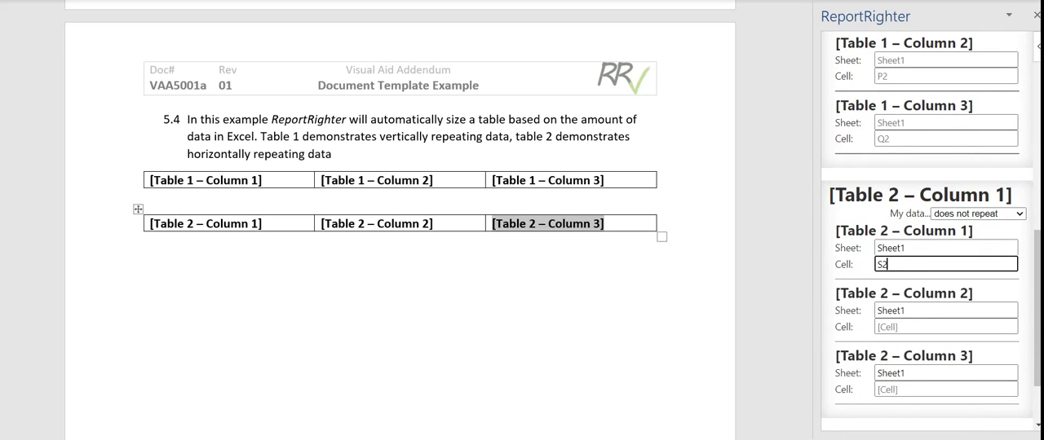
pyautogui.click(946, 327)
pyautogui.write('S3')
pyautogui.click(946, 389)
pyautogui.write('S4')
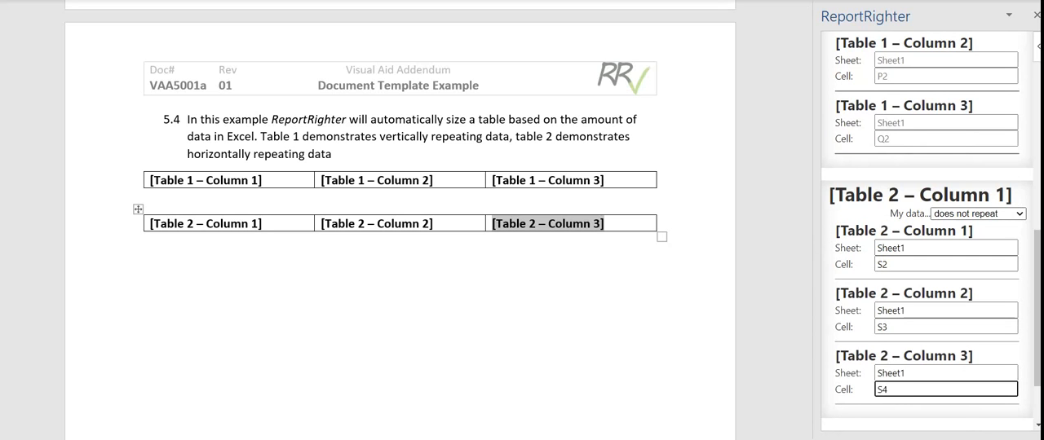
# - Make Table 2's data repeat horizontally
pyautogui.click(978, 214)
pyautogui.click(974, 252)
pyautogui.scroll(10, 926, 245)
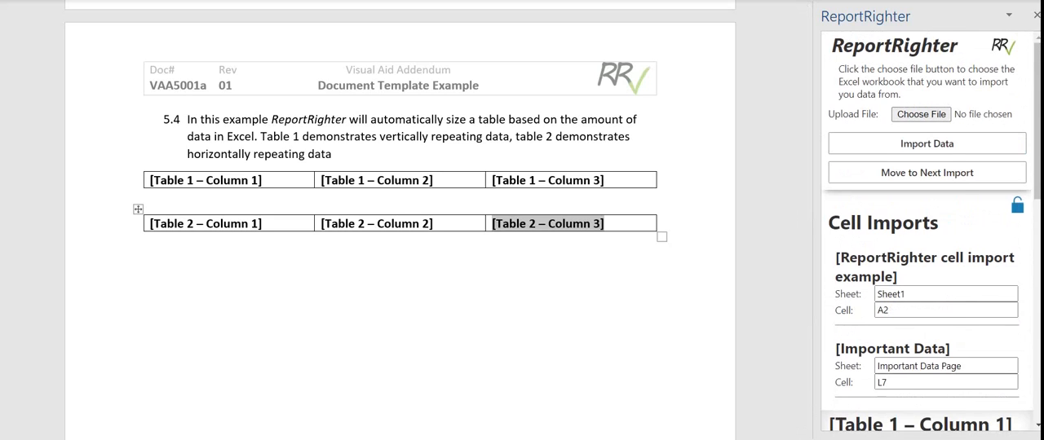
# - Lock the import settings by entering and confirming a protection password
pyautogui.scroll(-1, 926, 232)
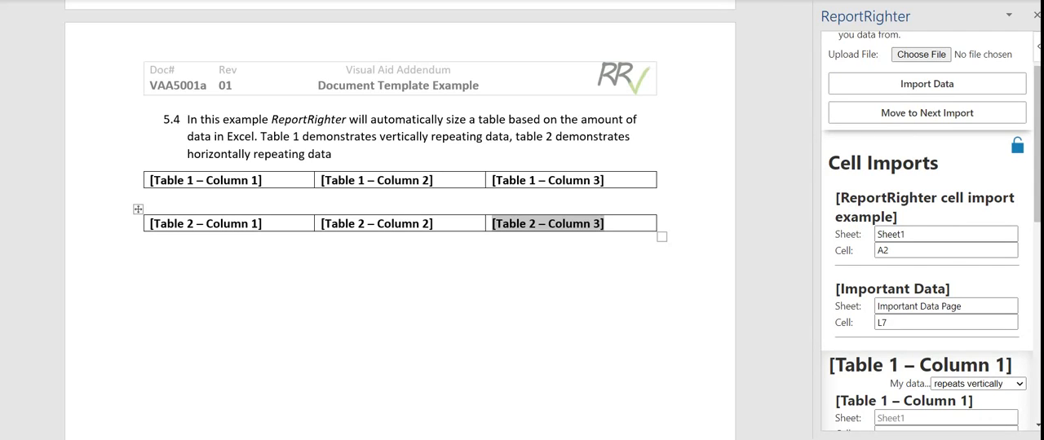
pyautogui.click(1016, 146)
pyautogui.click(941, 241)
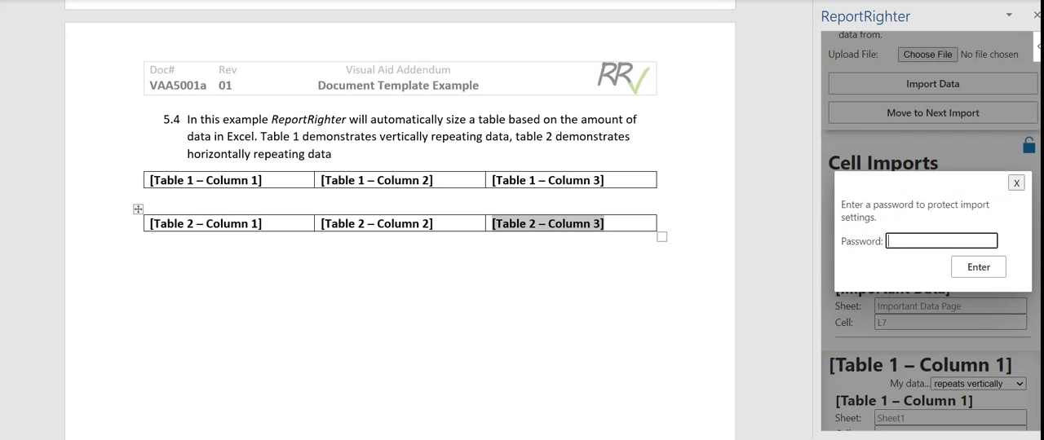
pyautogui.write('••••••')
pyautogui.click(987, 242)
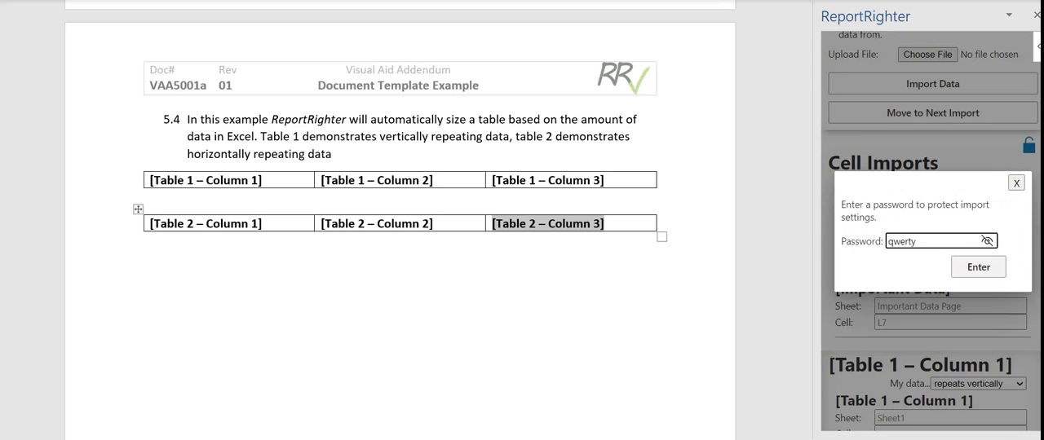
pyautogui.press('Return')
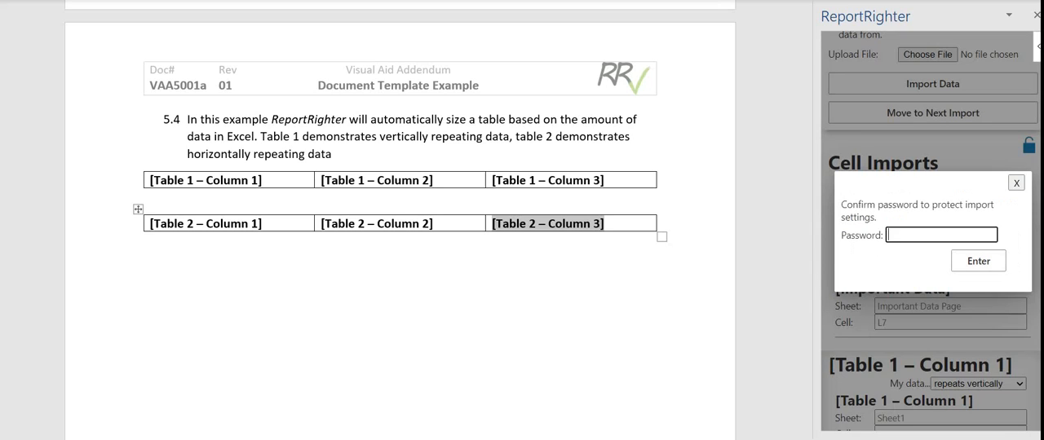
pyautogui.click(986, 235)
pyautogui.click(978, 261)
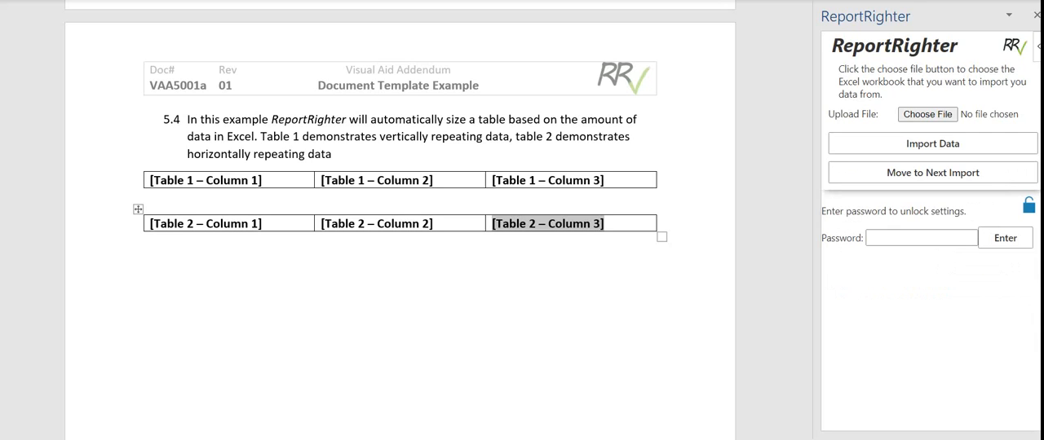
# - Unlock the import settings by entering the protection password
pyautogui.click(922, 238)
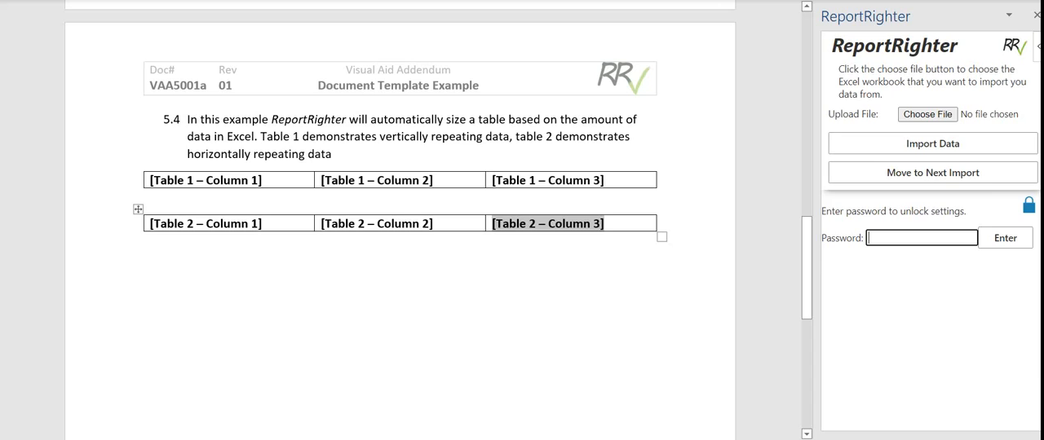
pyautogui.write('••••••')
pyautogui.press('Return')
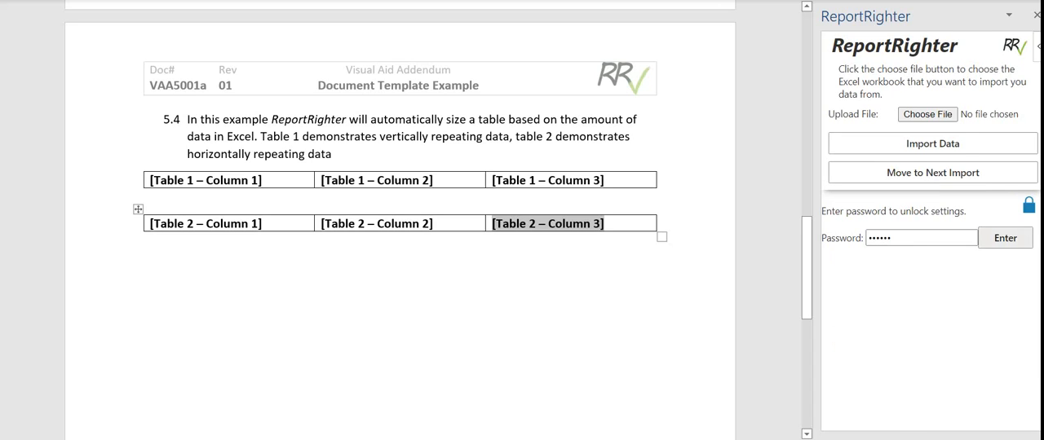
# - Lock the import settings again by entering and confirming a new protection password
pyautogui.click(1017, 205)
pyautogui.click(941, 241)
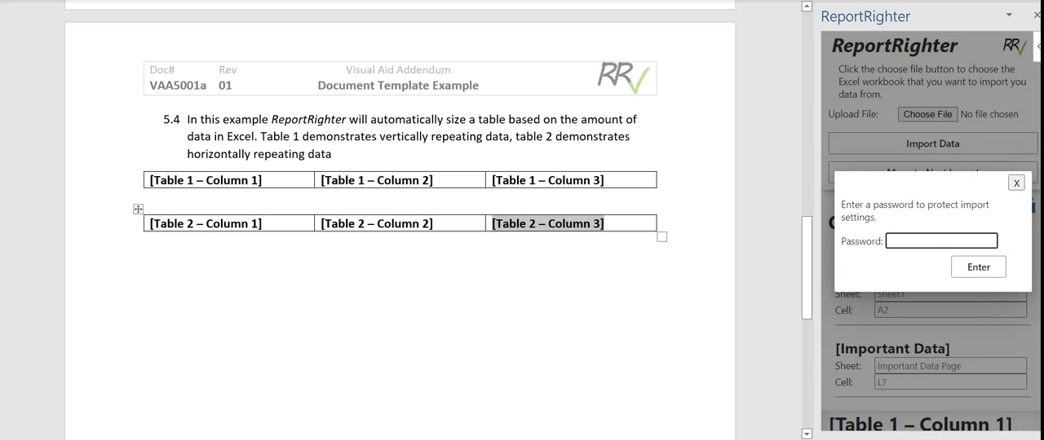
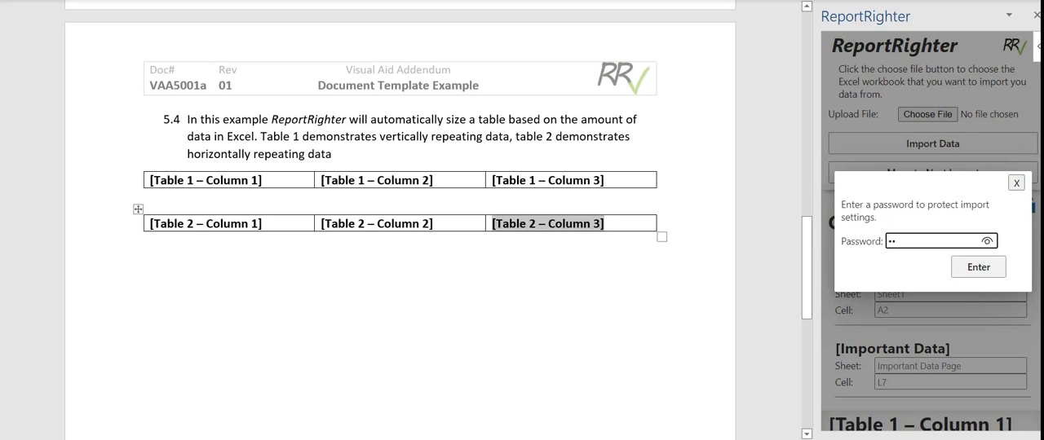
pyautogui.click(986, 241)
pyautogui.press('Return')
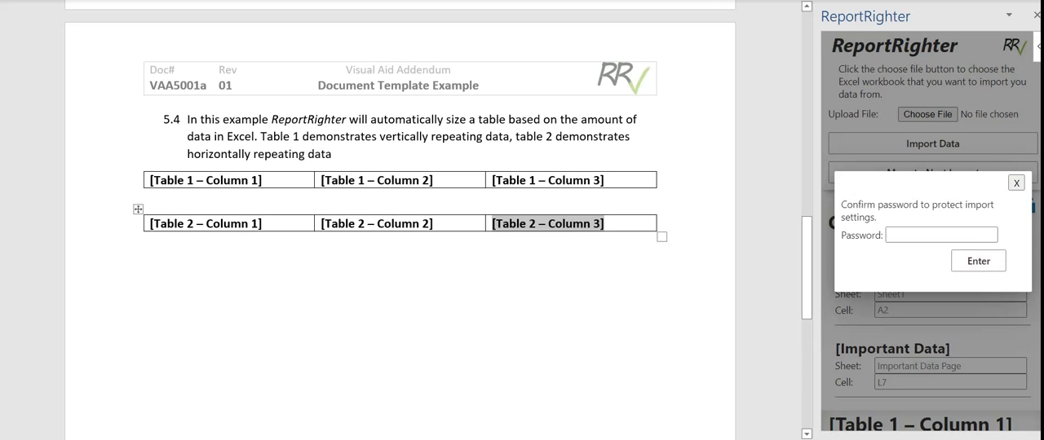
pyautogui.press('Return')
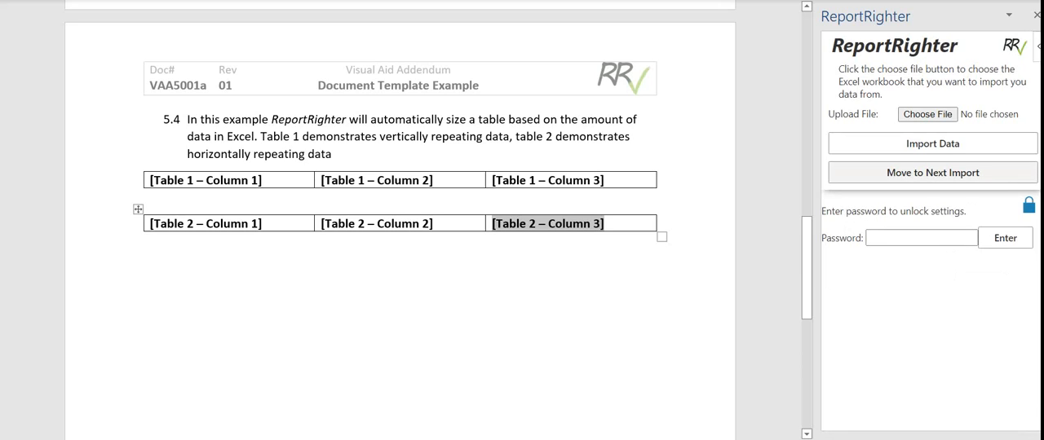
# - Switch to the Excel workbook and export its data with Compile Workbook
pyautogui.scroll(10, 399, 228)
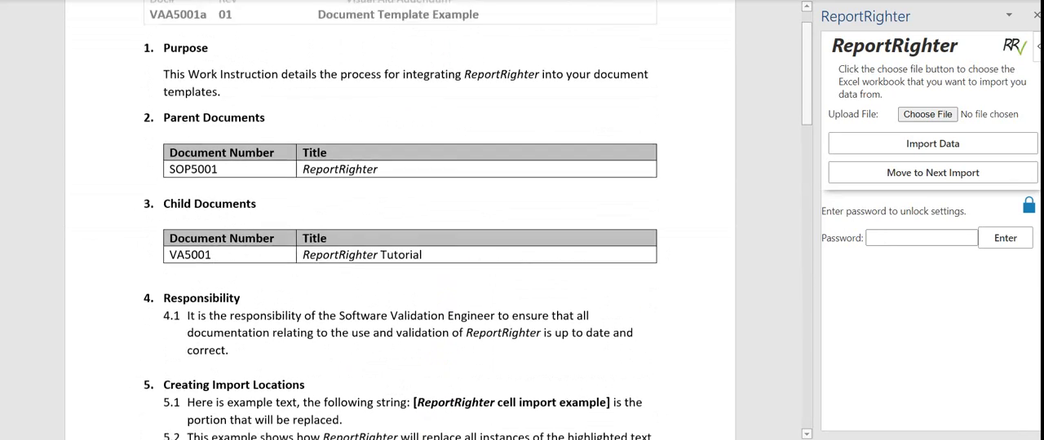
pyautogui.scroll(1, 400, 228)
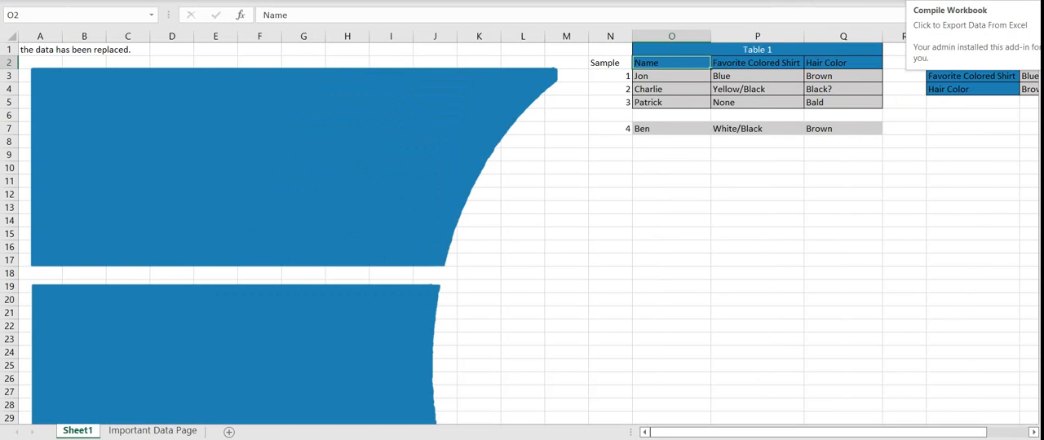
pyautogui.click(924, 1)
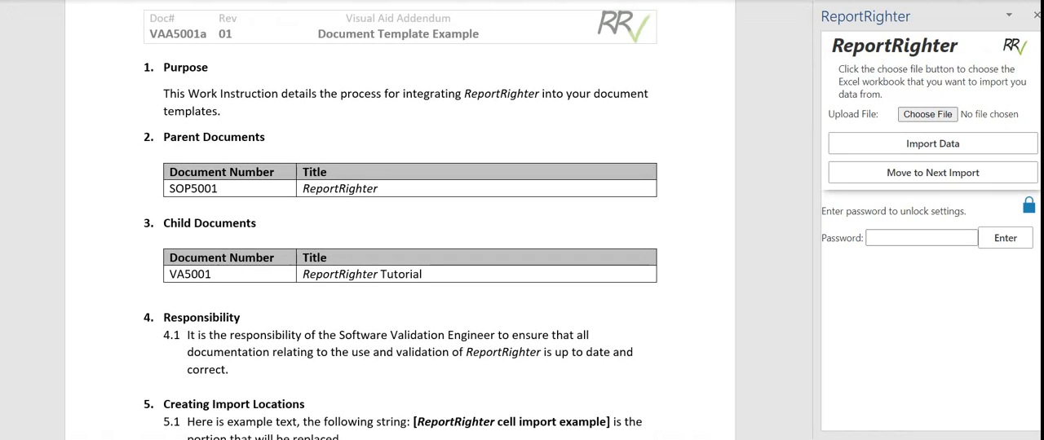
# - Back in the Word document, choose VAA5001b.xlsx as the source workbook and import its data
pyautogui.click(927, 114)
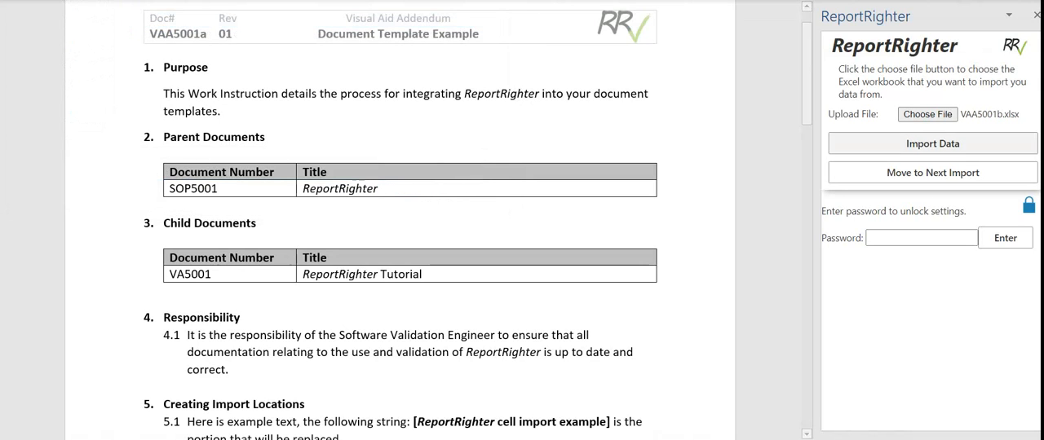
pyautogui.click(932, 144)
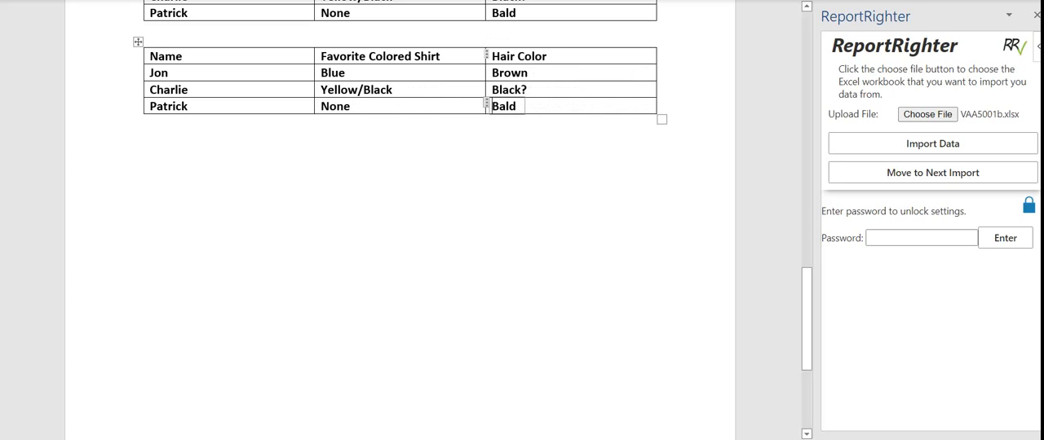
# - Check the two imported tables under section 5.4 and the imported text lines under section 5.2
pyautogui.scroll(3, 400, 220)
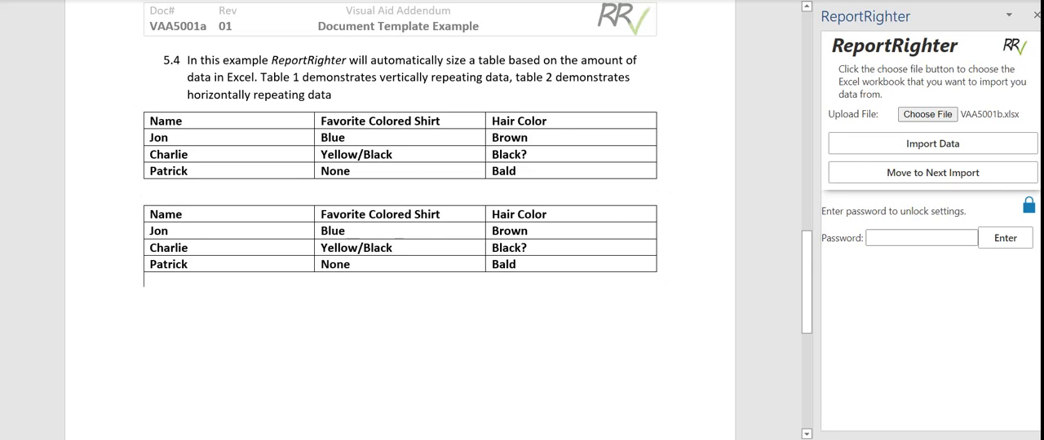
pyautogui.scroll(7, 400, 301)
pyautogui.scroll(7, 400, 220)
pyautogui.tripleClick(324, 195)
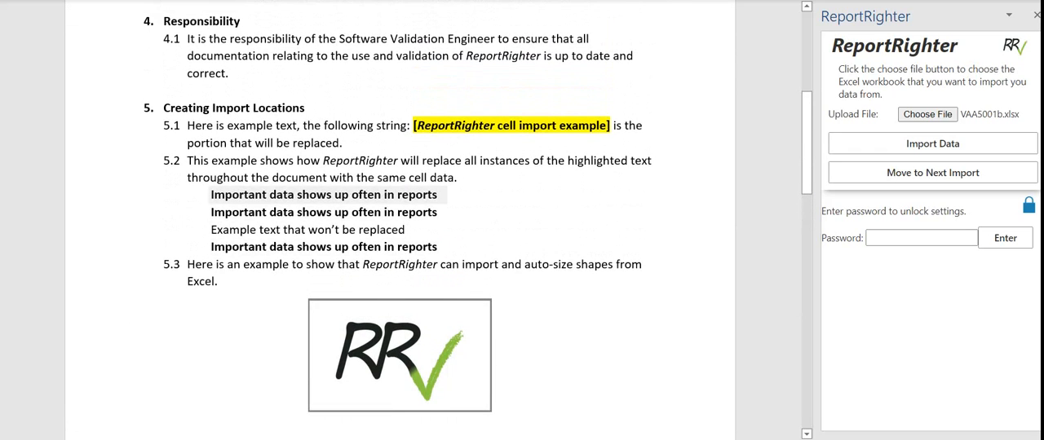
# - Step through the import locations from the cell import example in 5.1 and the Important Data text to the {EngSuite-Logo} shape
pyautogui.tripleClick(323, 247)
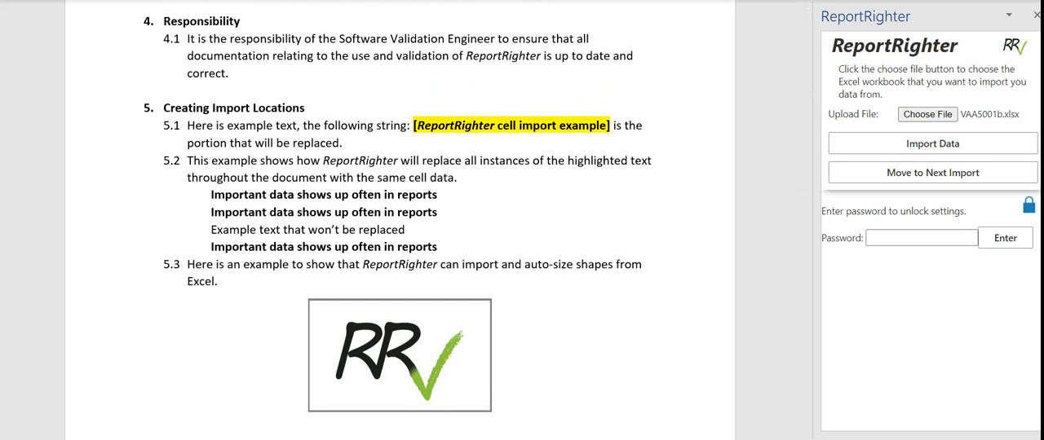
pyautogui.click(933, 173)
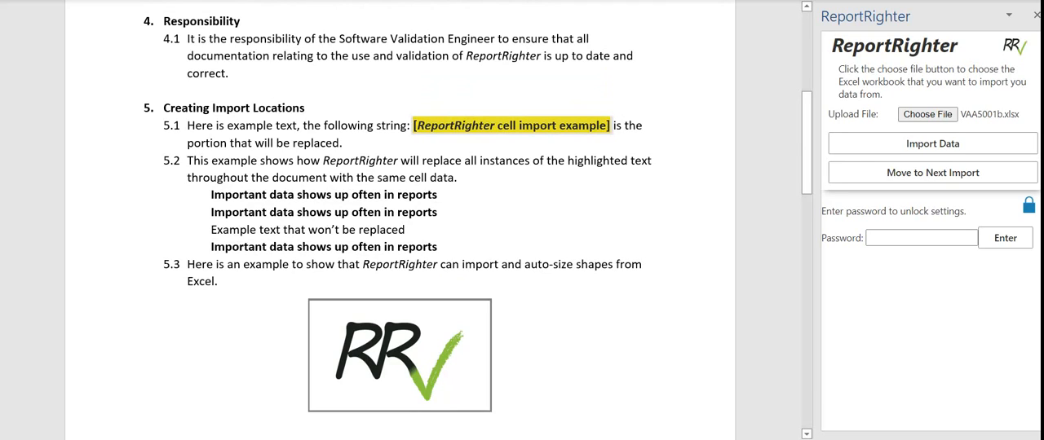
pyautogui.click(933, 144)
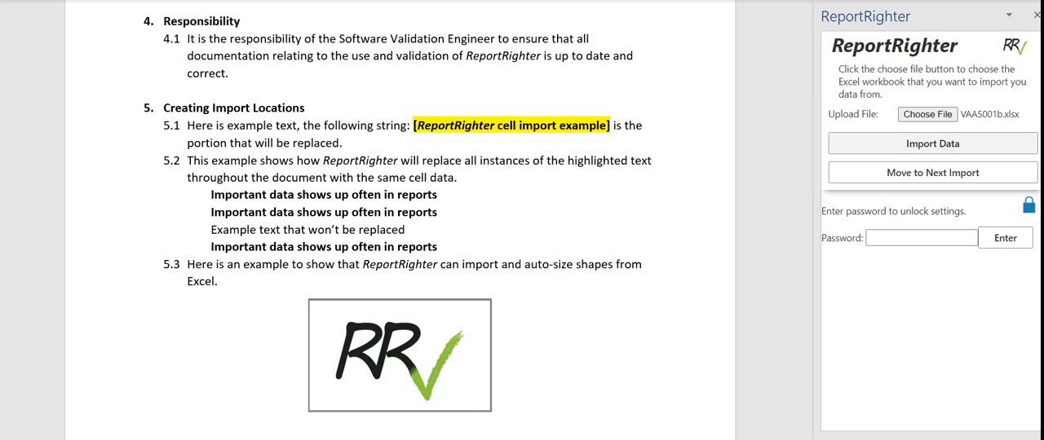
pyautogui.click(932, 173)
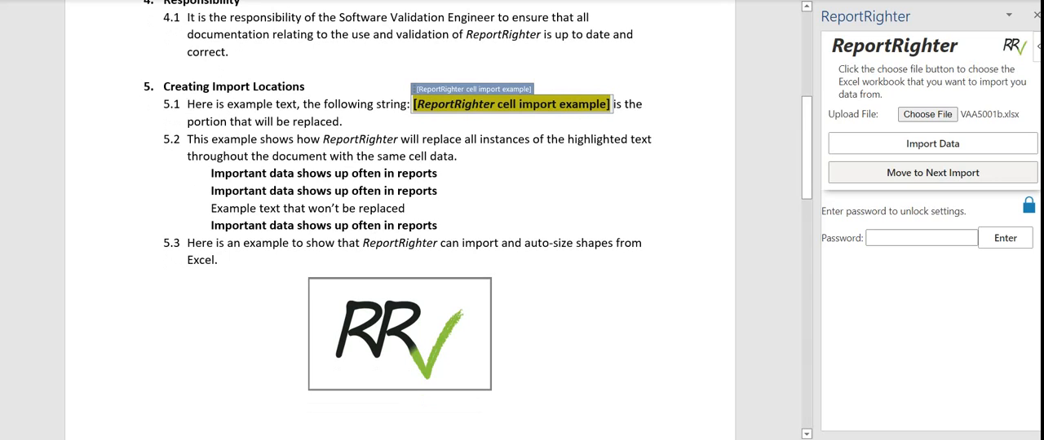
pyautogui.click(933, 173)
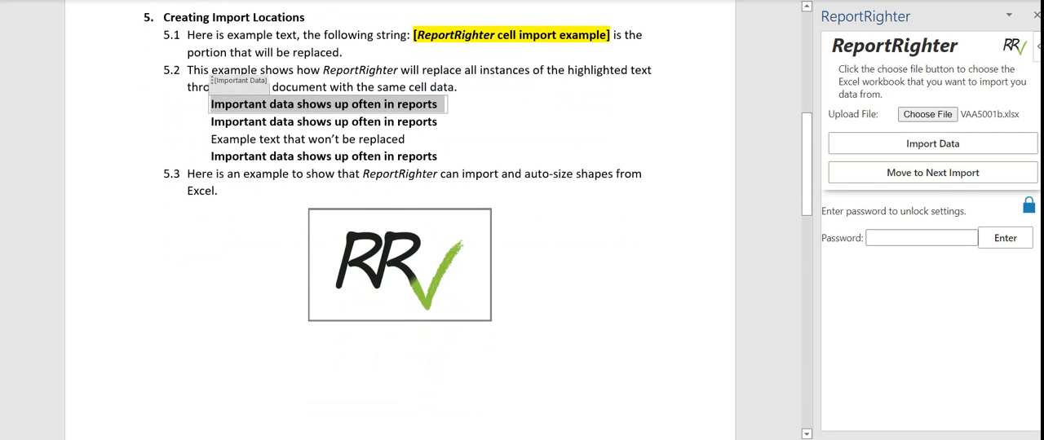
pyautogui.click(933, 173)
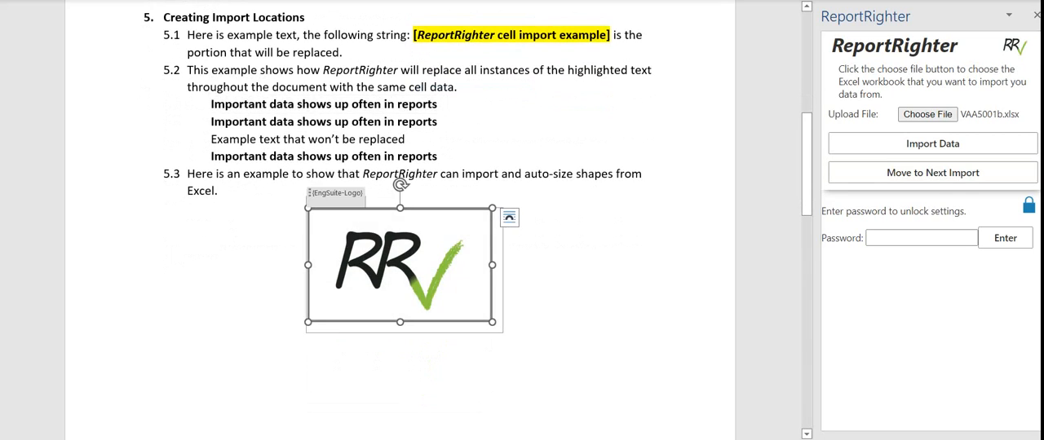
# - Unlock the import settings with the protection password and go to the shape name setting for {EngSuite-Logo}
pyautogui.click(921, 238)
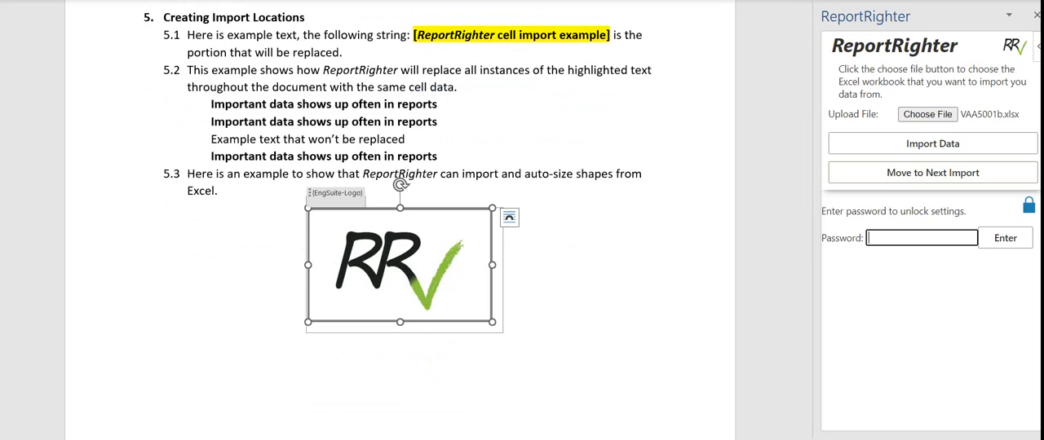
pyautogui.write('••')
pyautogui.press('Return')
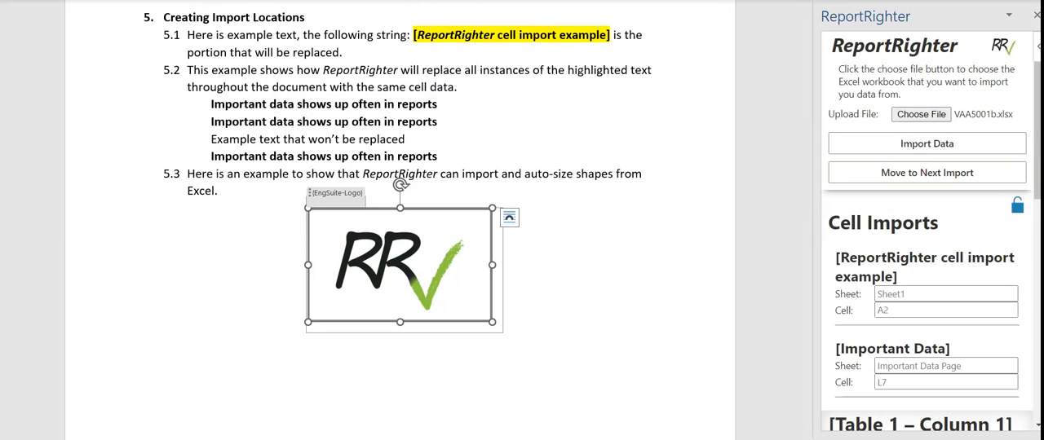
pyautogui.scroll(-7, 926, 245)
pyautogui.click(919, 415)
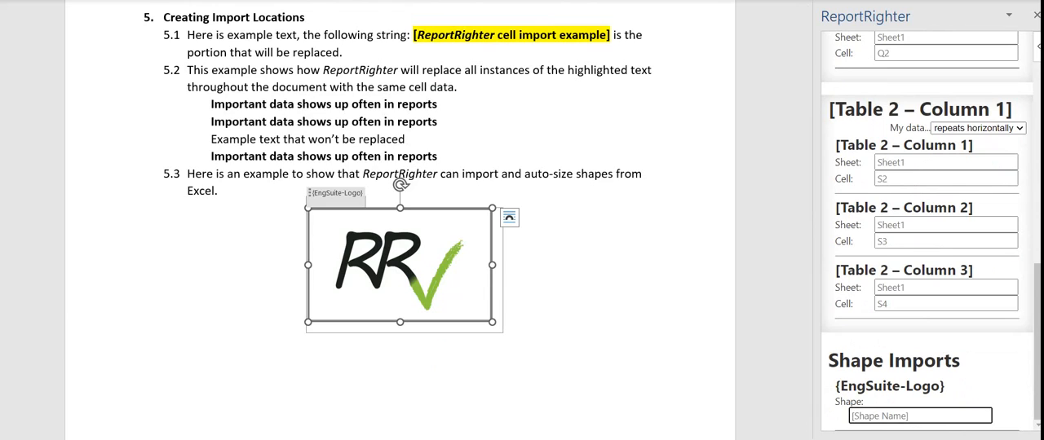
# - Open the VAA5001b.xlsx workbook and select the large blue picture on Sheet1 to check its shape name
pyautogui.hotkey('alt', 'Tab')
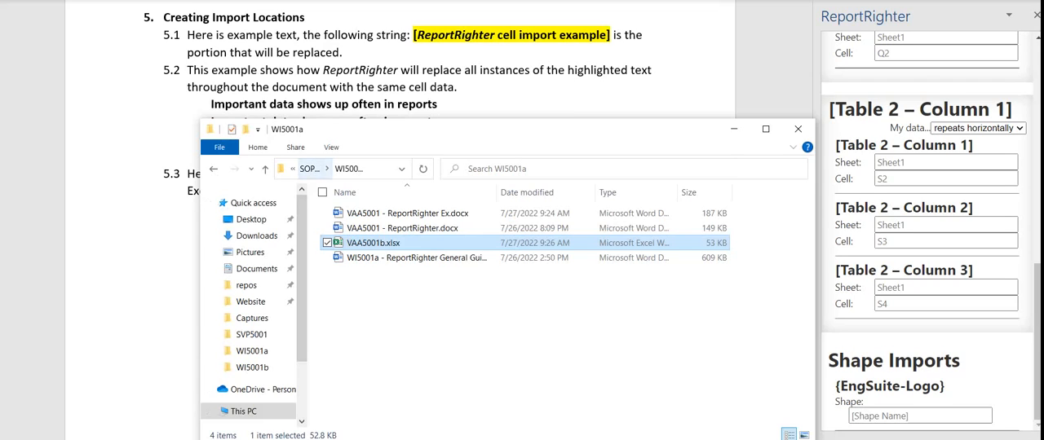
pyautogui.doubleClick(374, 243)
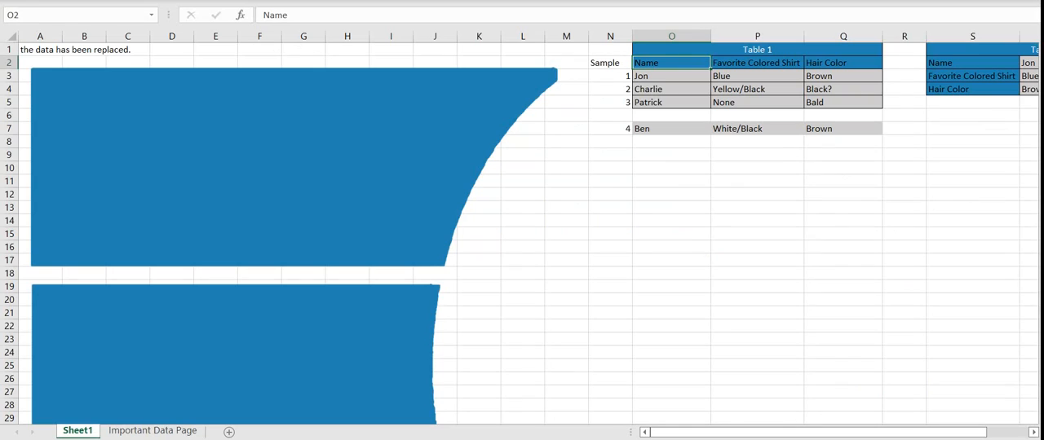
pyautogui.click(298, 204)
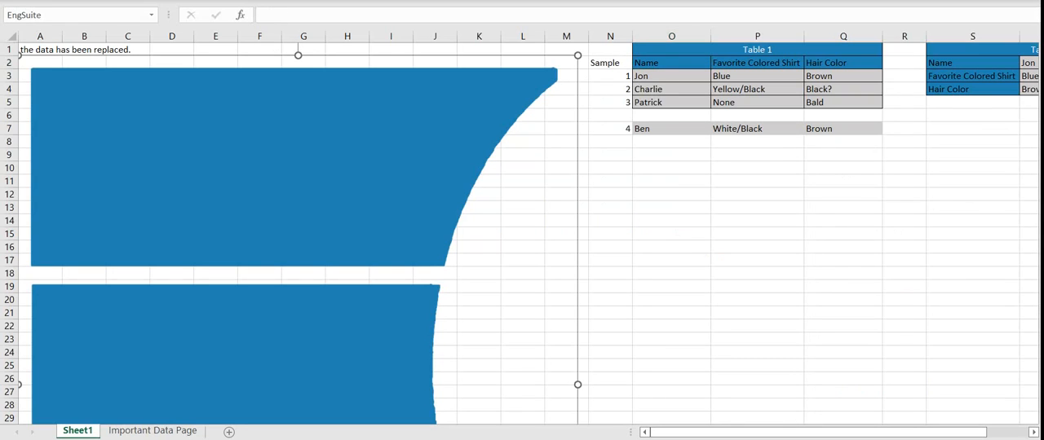
pyautogui.click(757, 207)
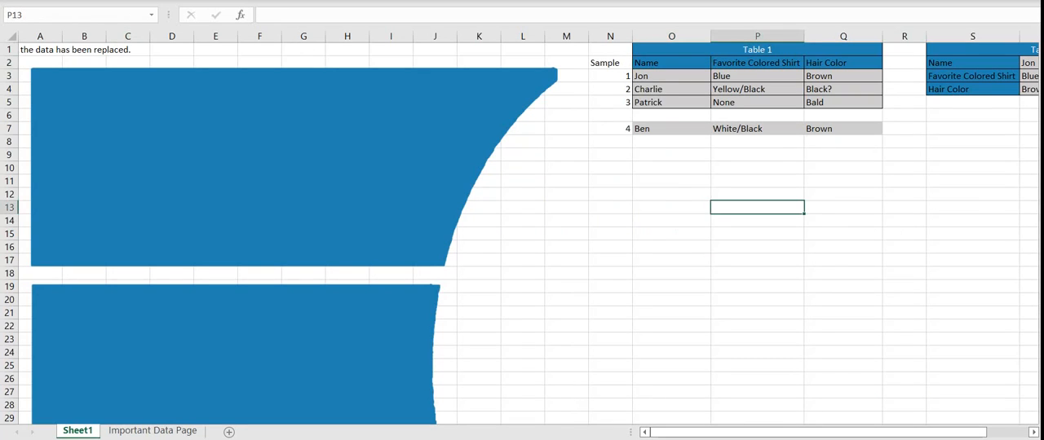
pyautogui.click(297, 204)
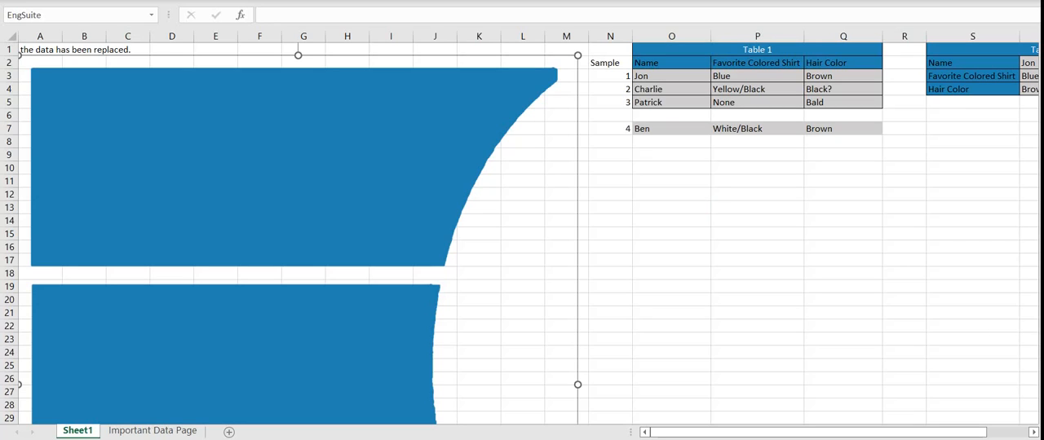
# - Rename the large blue picture on Sheet1 as Picture 1
pyautogui.click(59, 15)
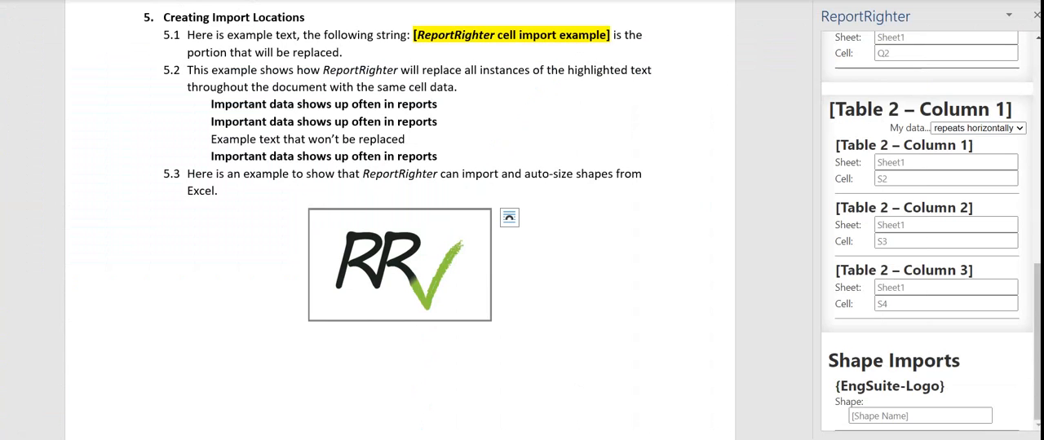
pyautogui.click(399, 245)
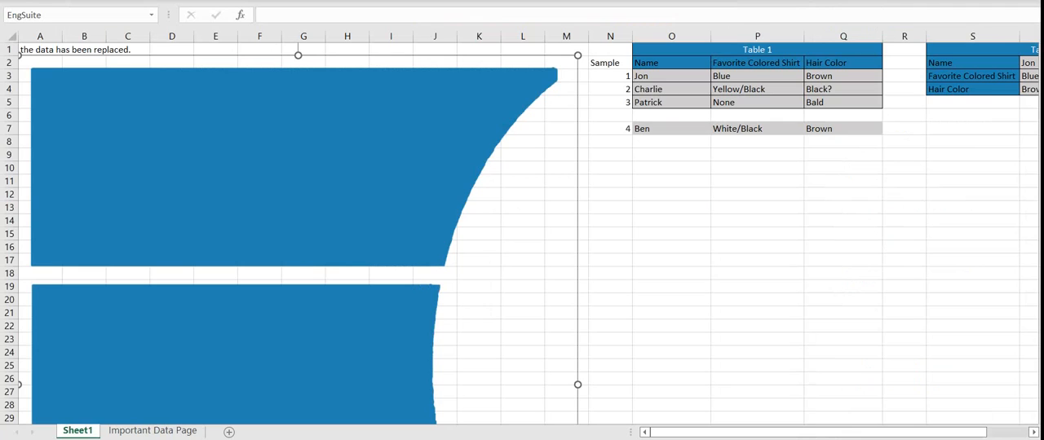
pyautogui.click(74, 15)
pyautogui.click(610, 234)
pyautogui.click(408, 212)
pyautogui.click(74, 15)
pyautogui.write('Picture 1')
pyautogui.press('Return')
# - Name the large blue picture on Sheet1 EngSuite and reselect it to check the name
pyautogui.click(671, 207)
pyautogui.click(609, 207)
pyautogui.click(408, 208)
pyautogui.click(65, 15)
pyautogui.write('Eng')
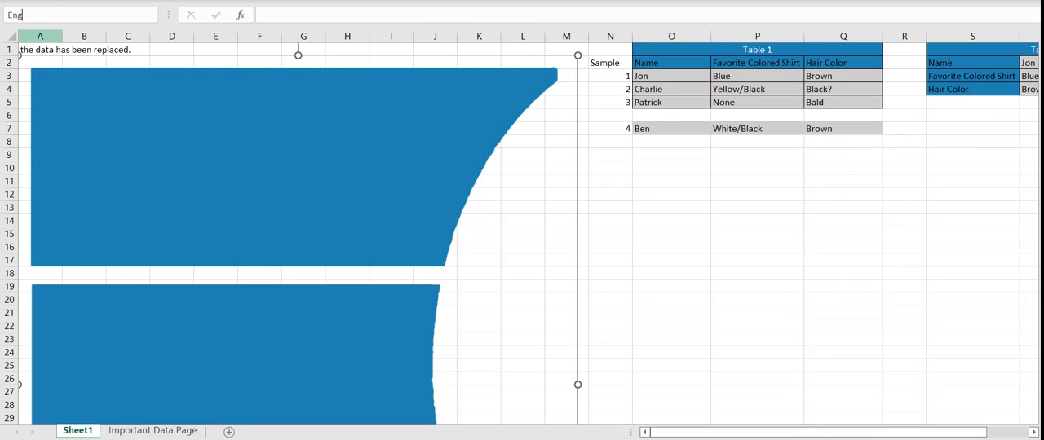
pyautogui.write('Suite')
pyautogui.press('Return')
pyautogui.click(756, 168)
pyautogui.click(367, 180)
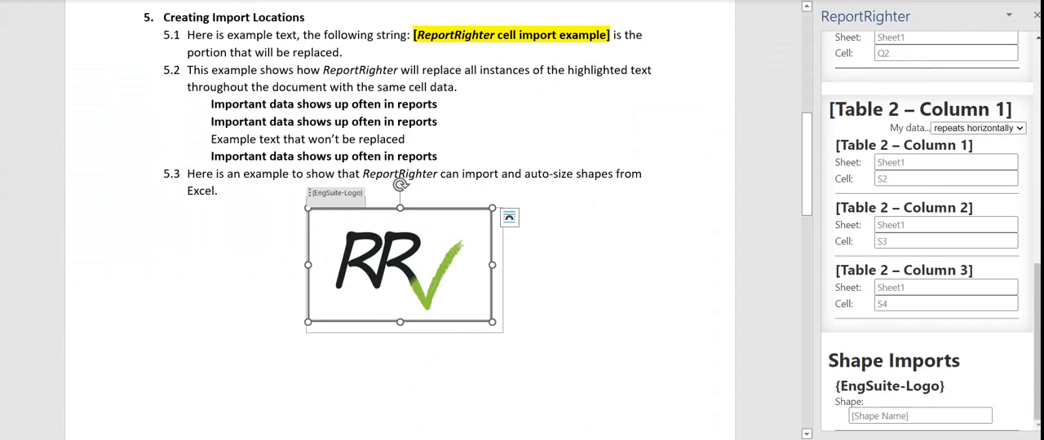
# - Return to the Word document and look over the tables under section 5.4 and the import locations in section 5
pyautogui.scroll(-8, 400, 221)
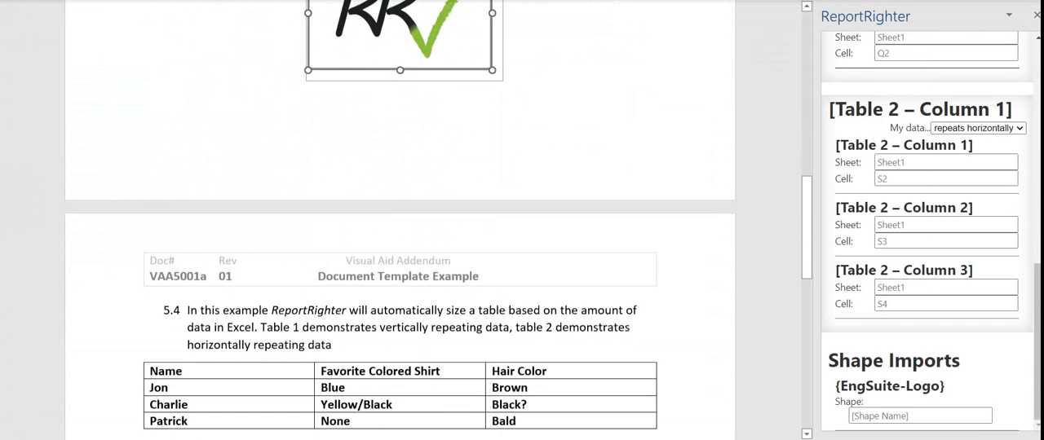
pyautogui.scroll(8, 400, 237)
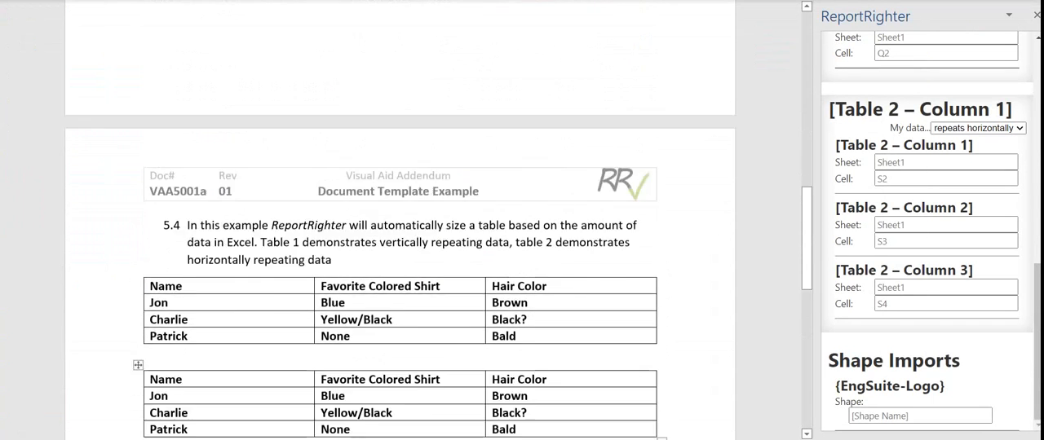
pyautogui.scroll(10, 399, 221)
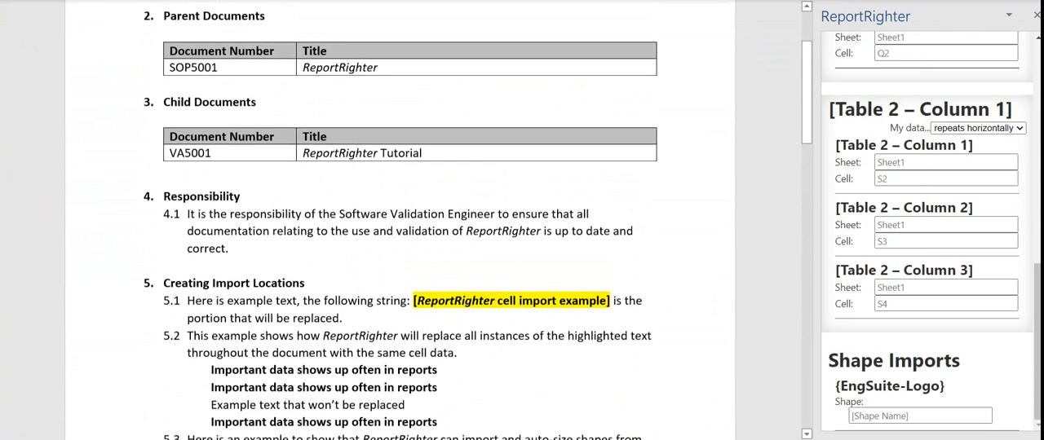